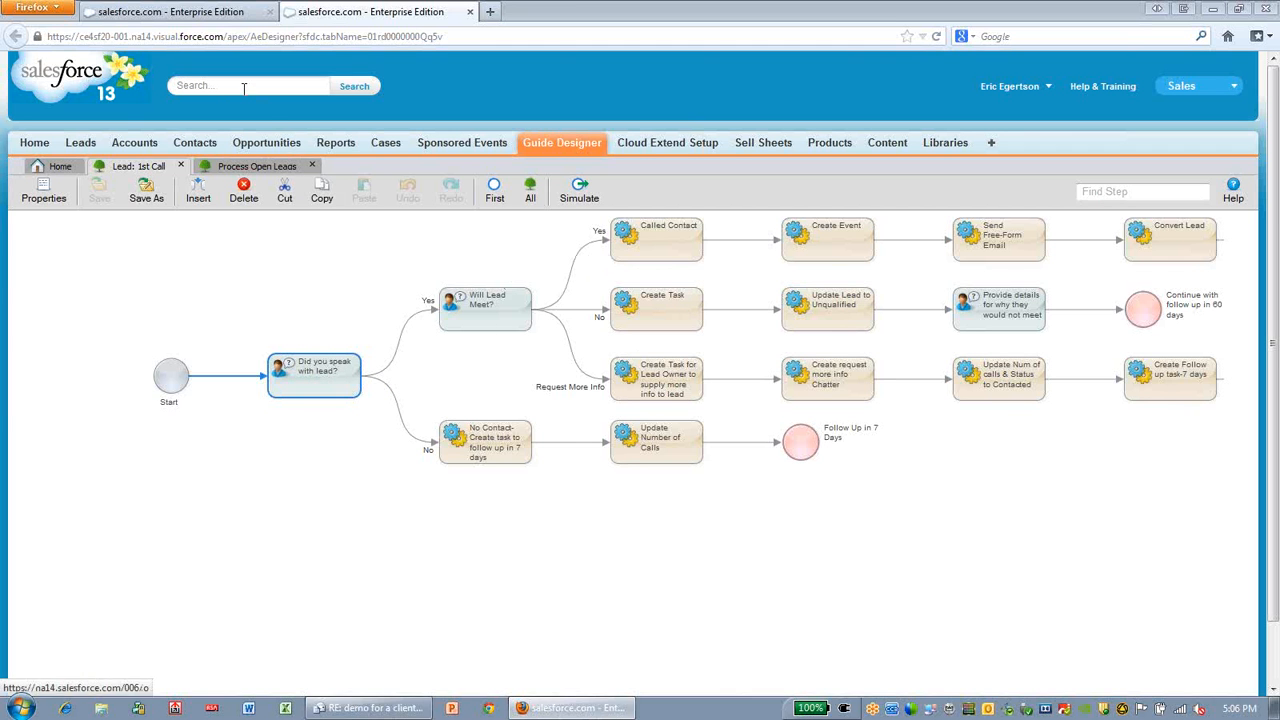
Launch the Process Open Leads wizard from the Cloud Extend Wizards section of the Salesforce home page
left_click(170, 12)
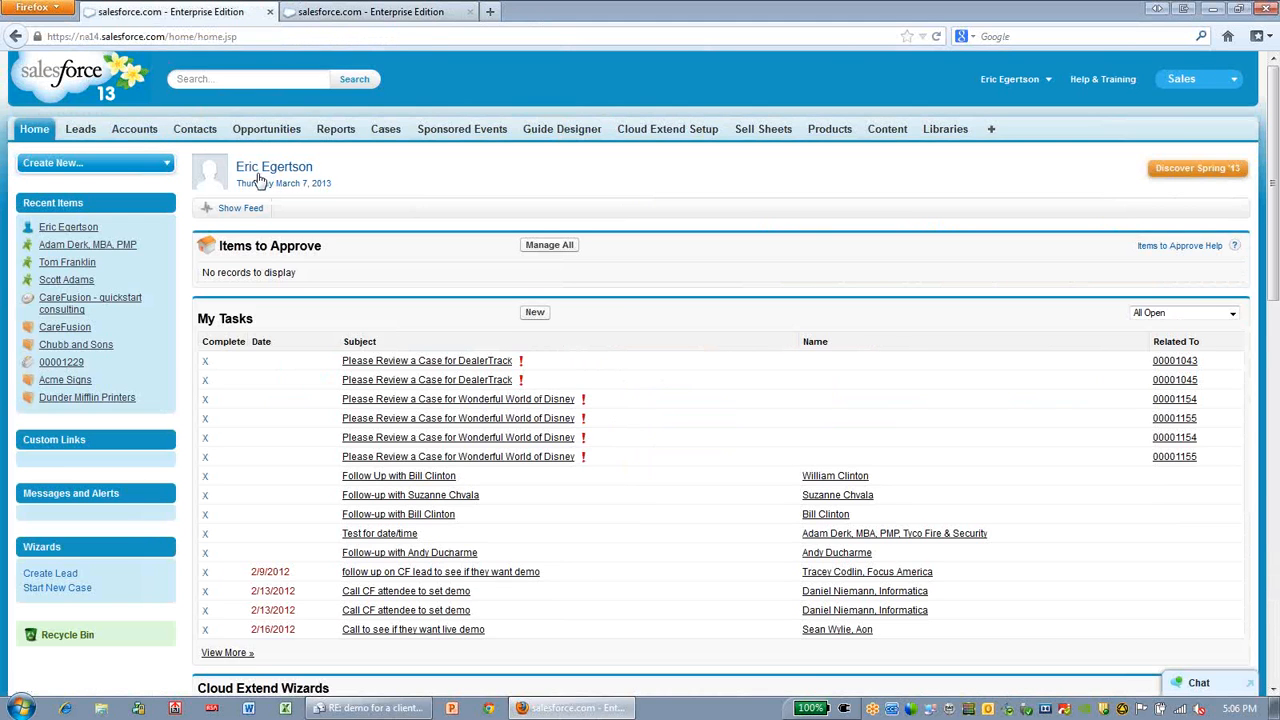
scroll(352, 540, "down", 8)
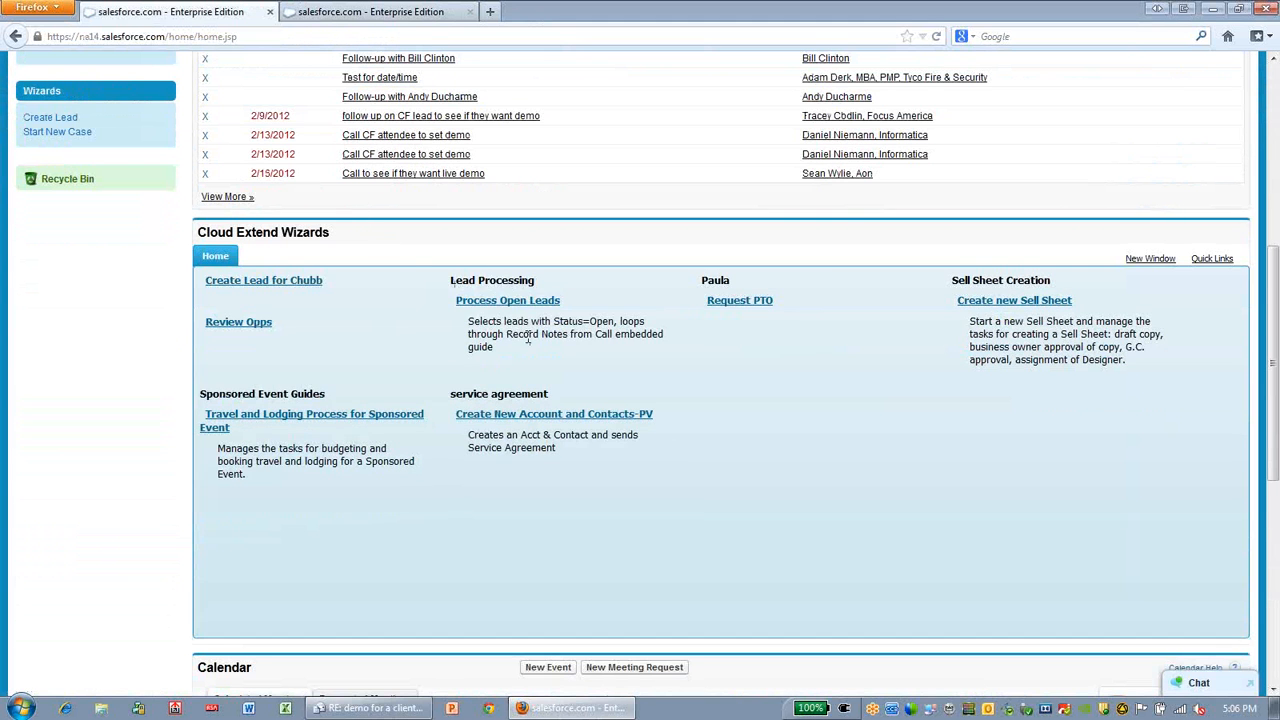
left_click(520, 303)
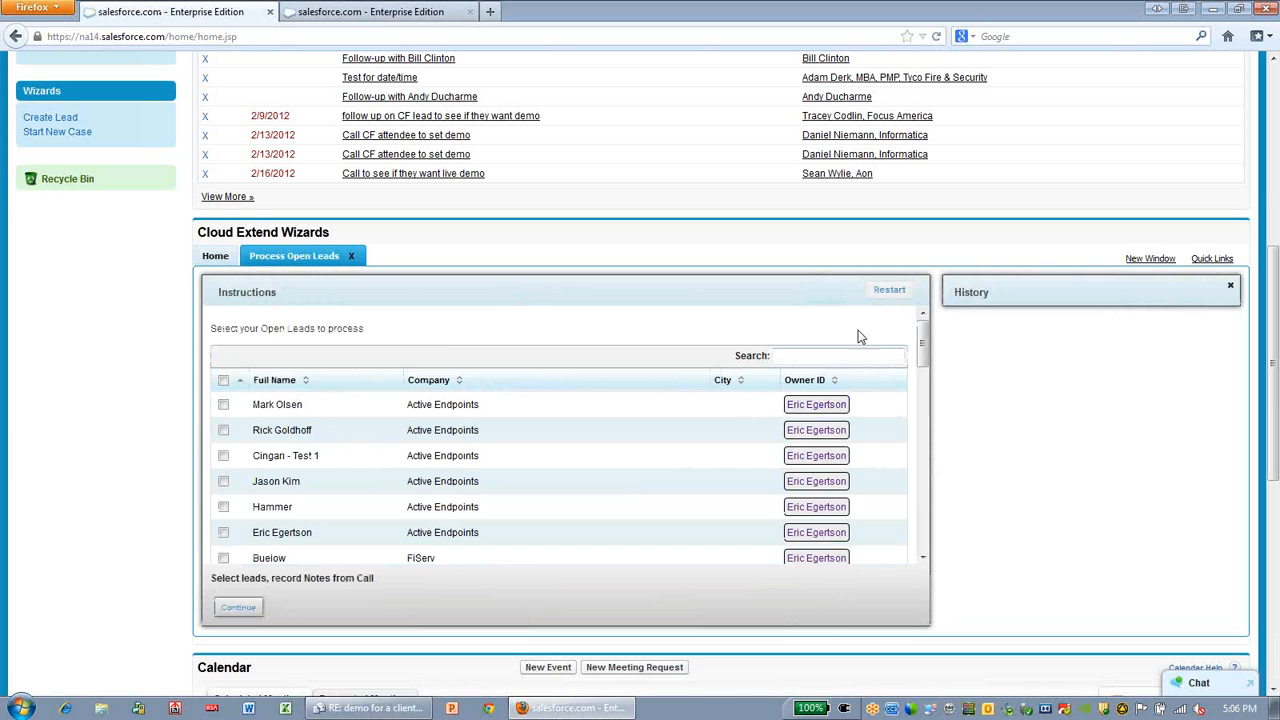
Try filtering the open leads list by "test" and by "ac", clearing the search each time
left_click_drag(921, 338, 586, 320)
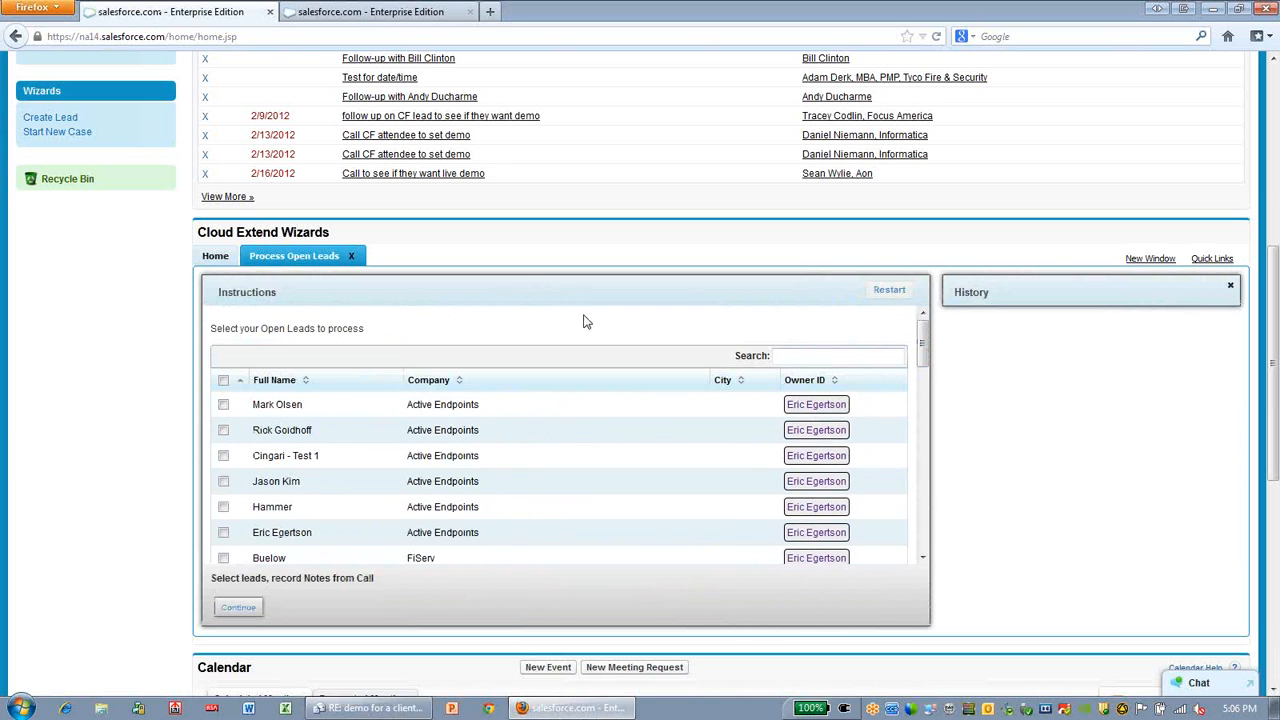
left_click(224, 384)
left_click(816, 357)
type("test")
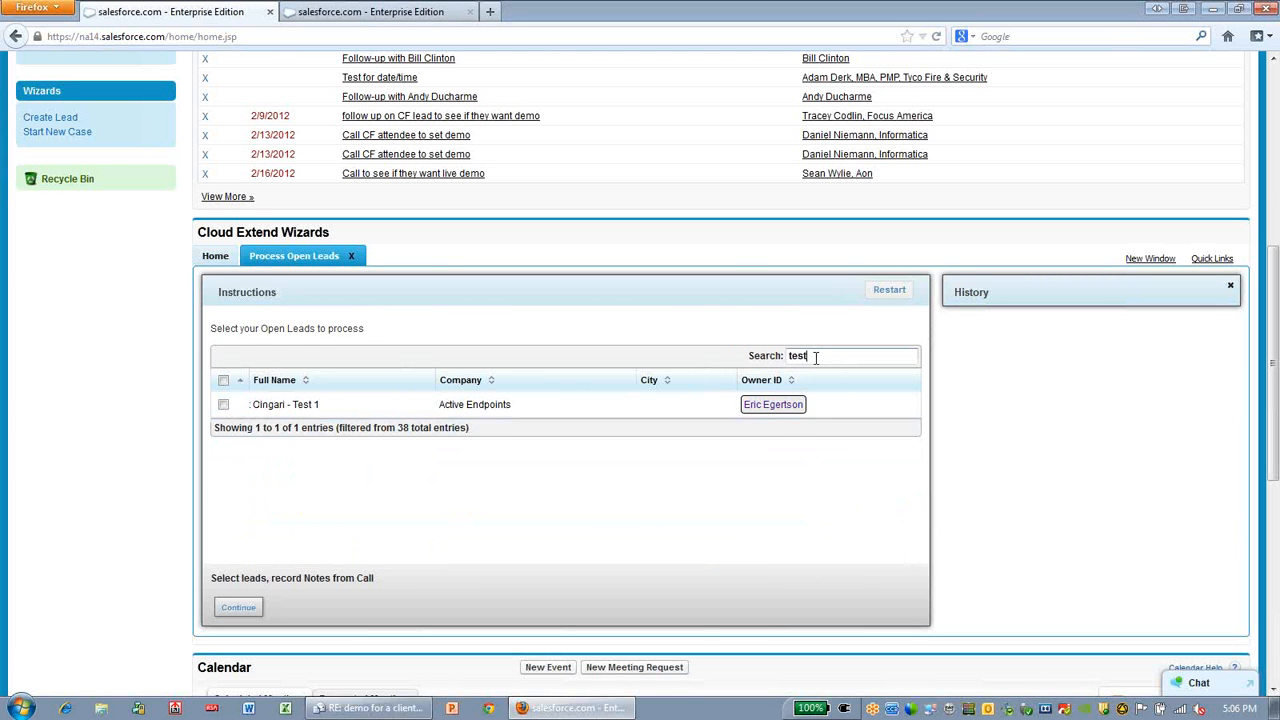
key("BackSpace")
key("BackSpace")
key("BackSpace")
key("BackSpace")
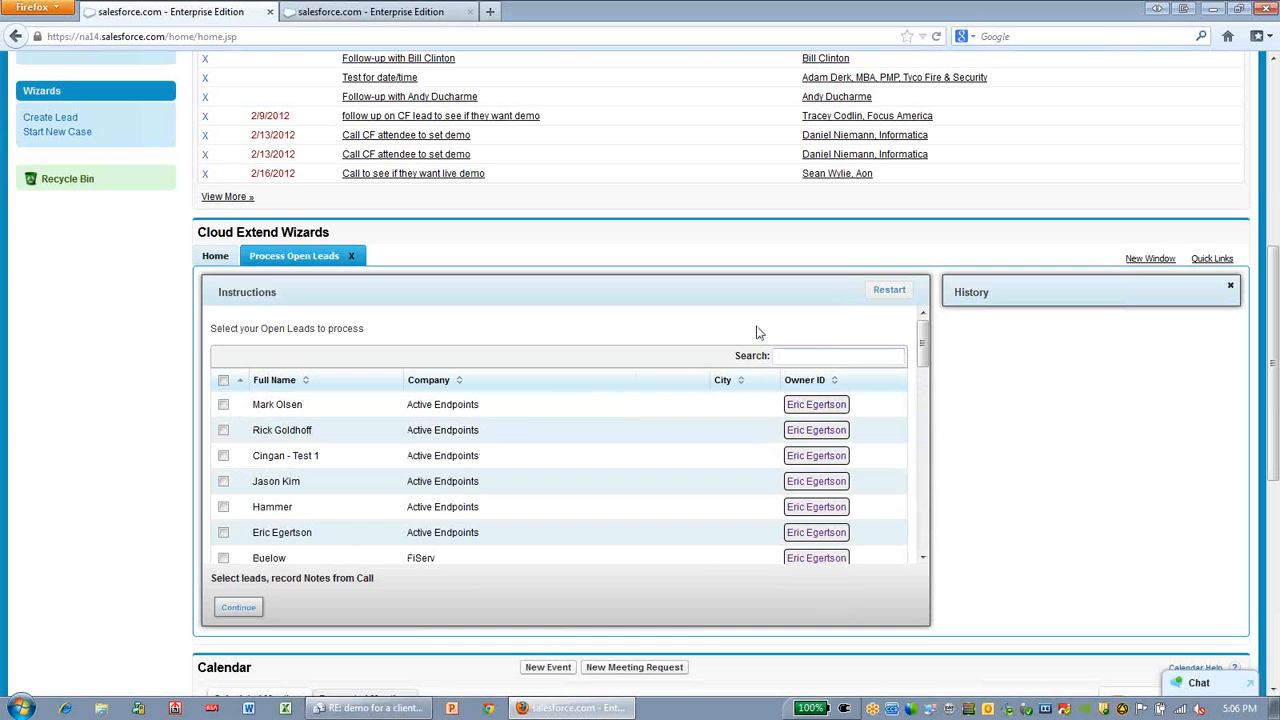
type("acti")
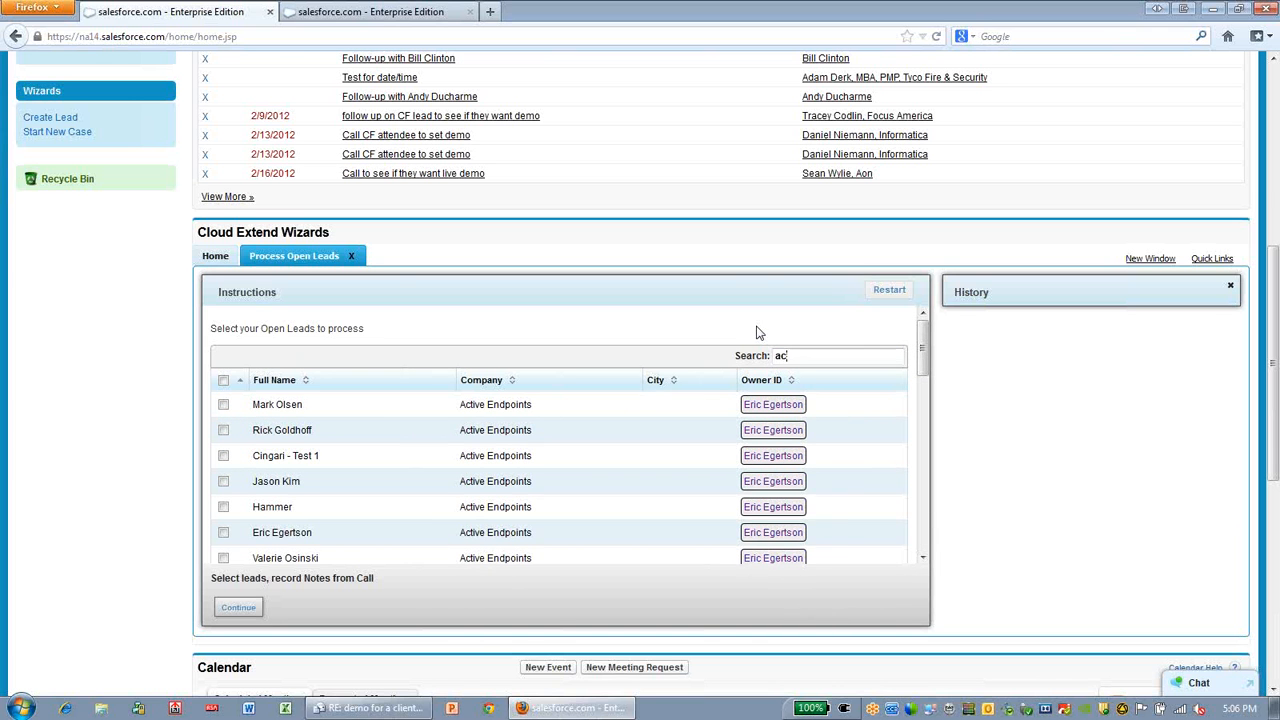
key("BackSpace")
key("BackSpace")
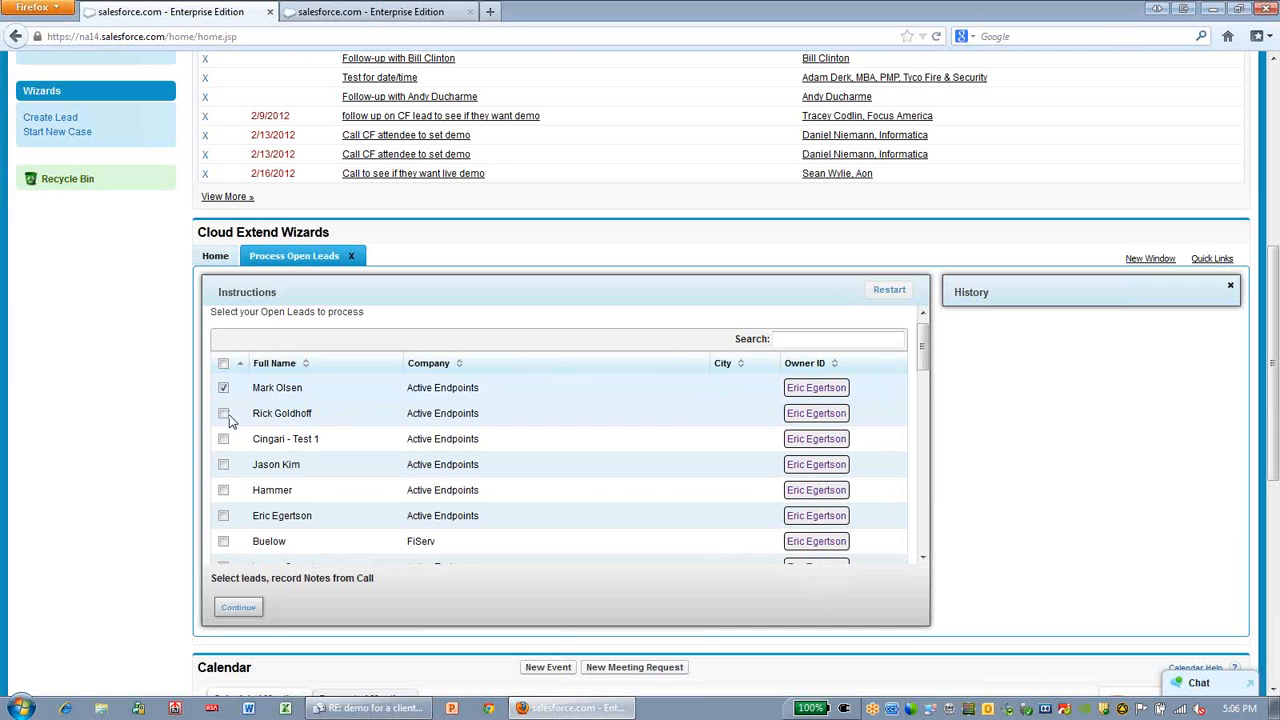
Select the first Active Endpoints lead plus the America's Wealth Management Group and SalesPath Corporation leads, and continue to the calls
scroll(229, 421, "down", 3)
scroll(229, 421, "down", 3)
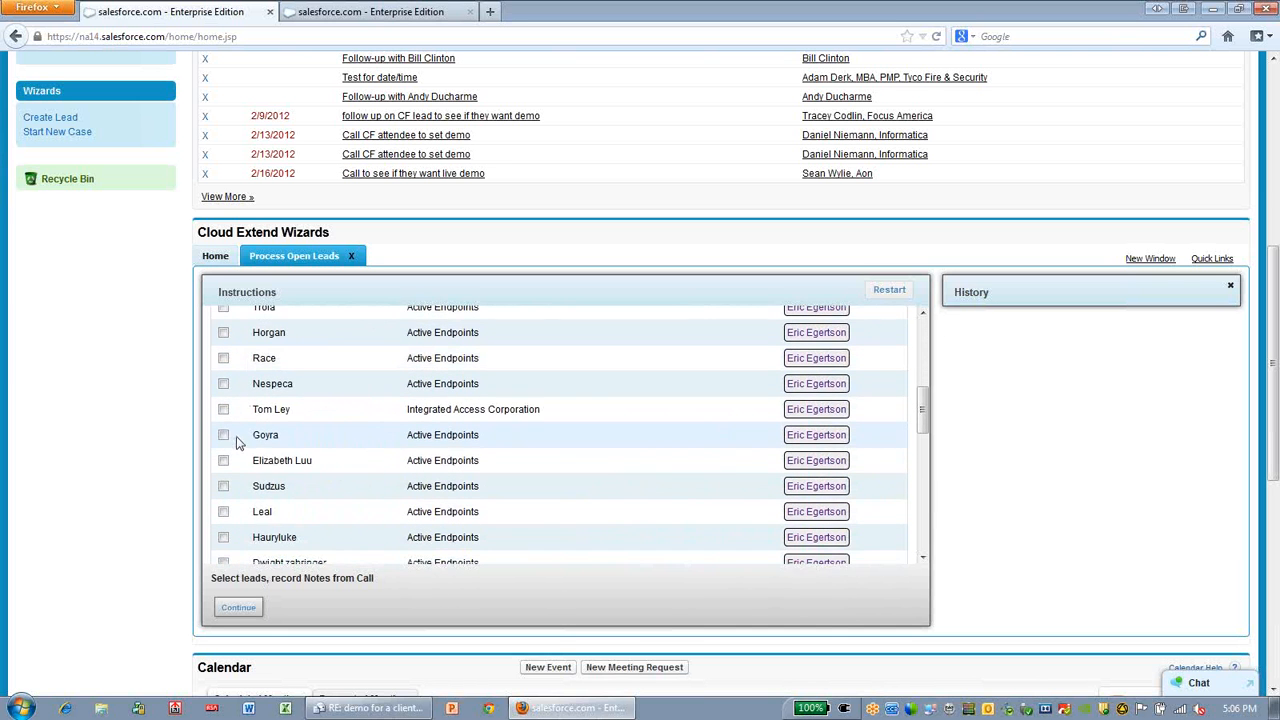
scroll(249, 486, "down", 2)
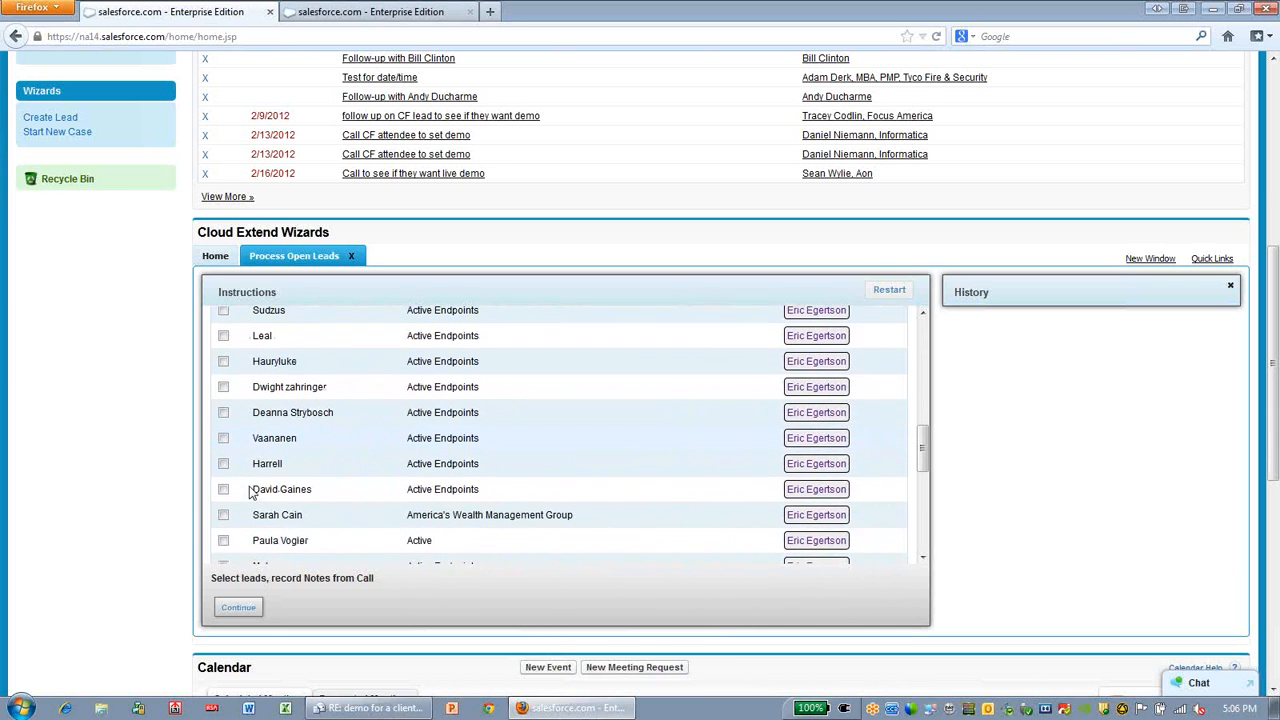
left_click(223, 489)
scroll(312, 478, "down", 3)
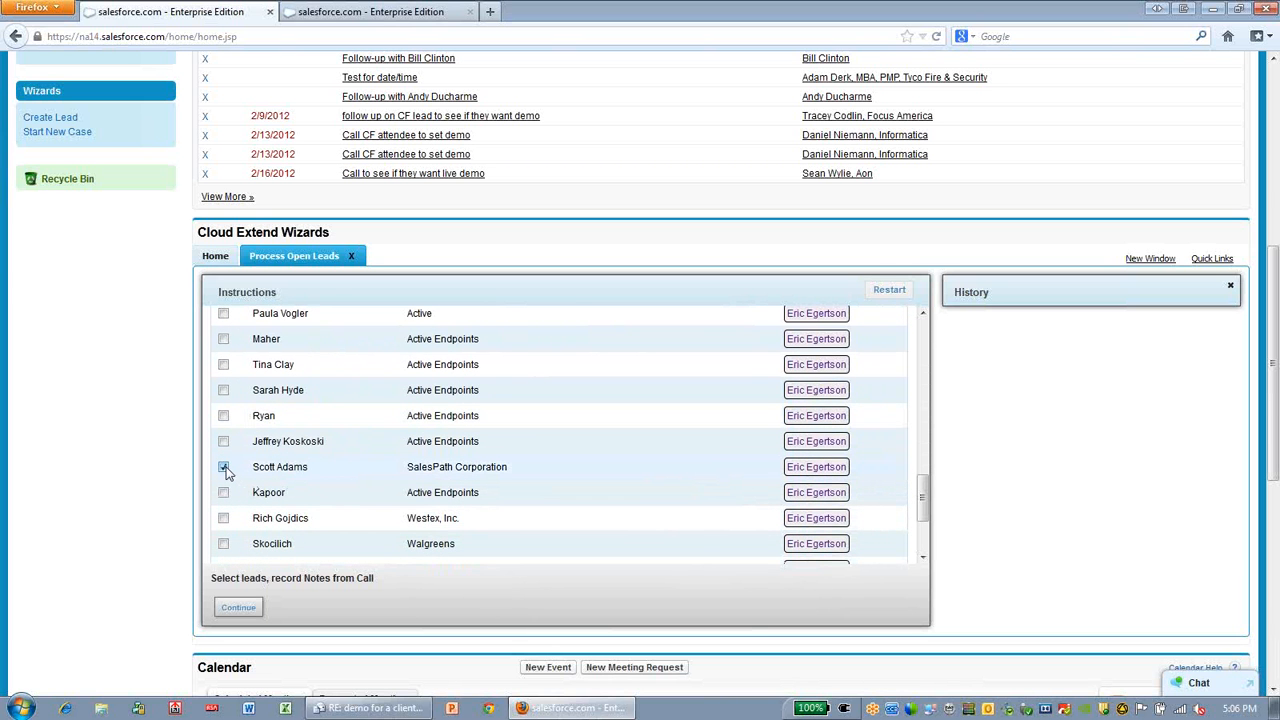
scroll(226, 470, "down", 1)
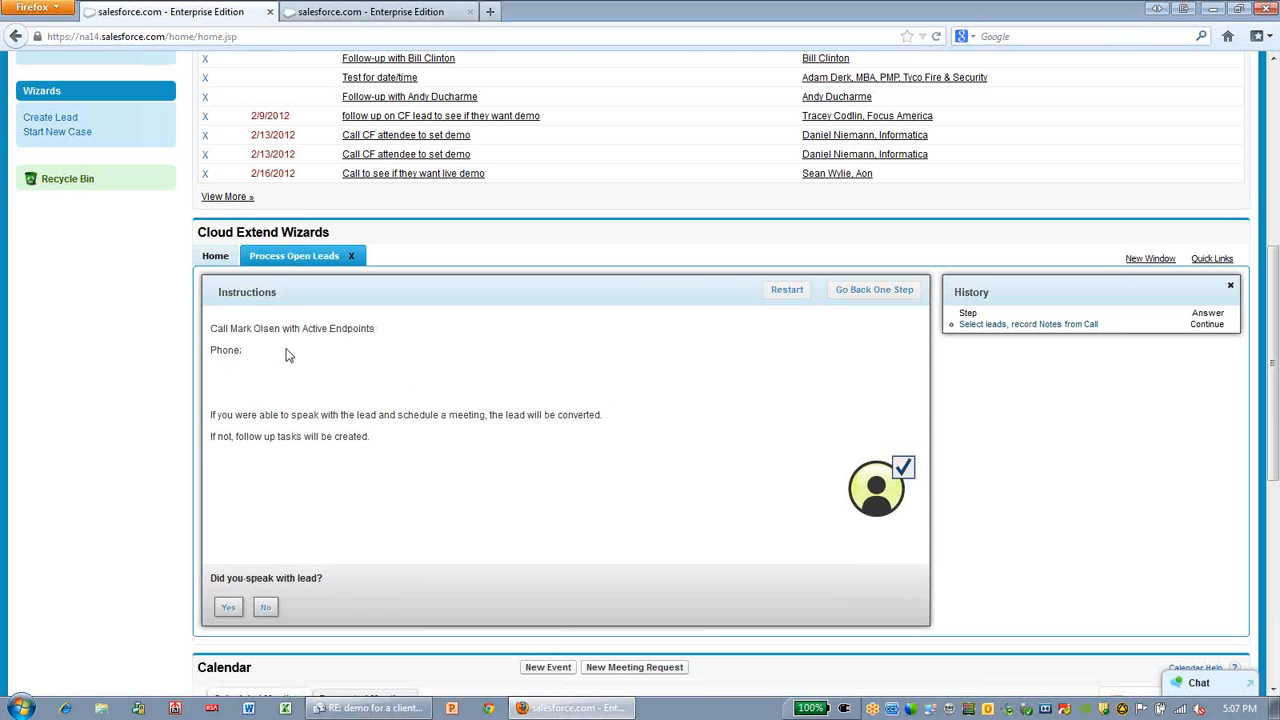
Record that the first lead was reached and will meet, with the call notes "great guy, good chance to sell our stuff here"
left_click(233, 607)
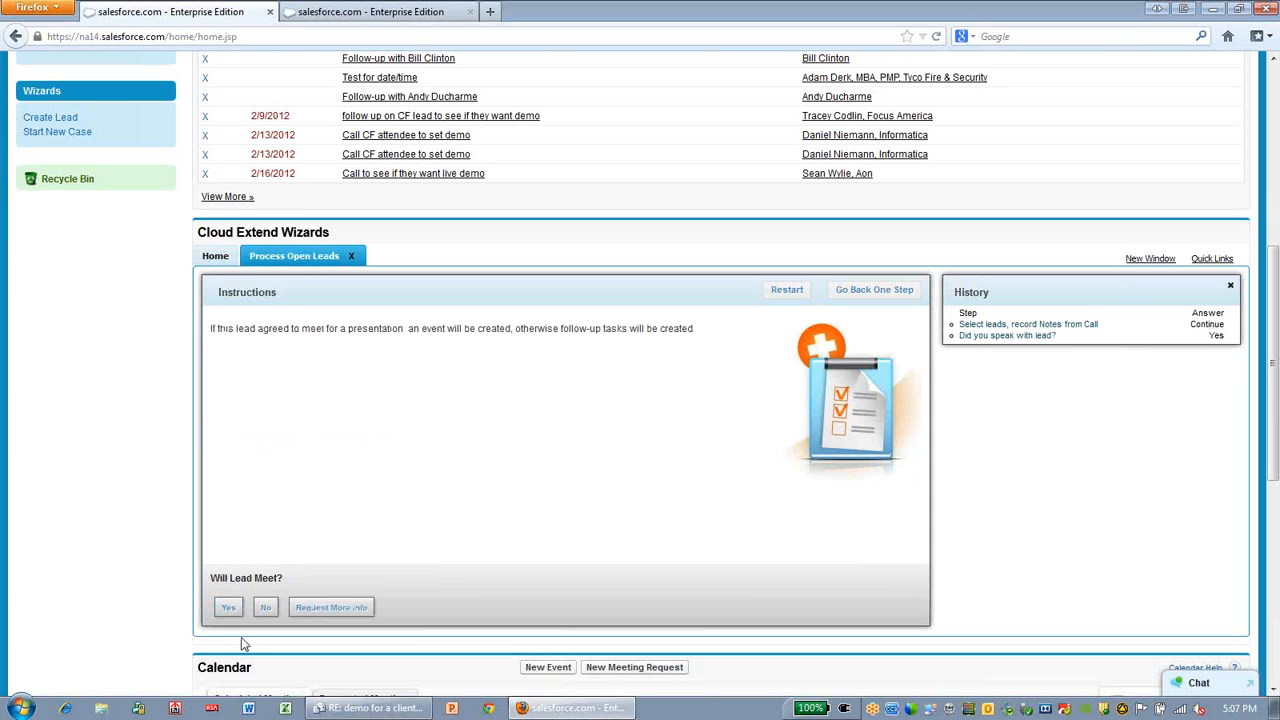
left_click(229, 608)
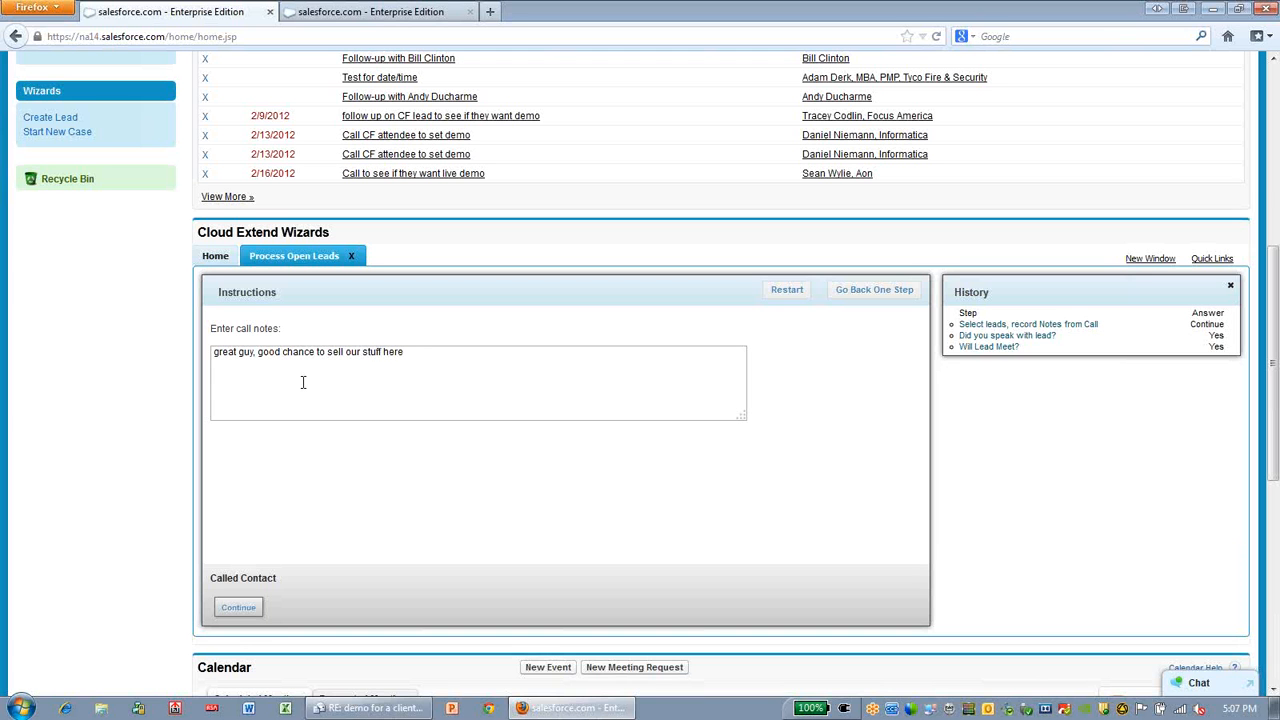
left_click(240, 607)
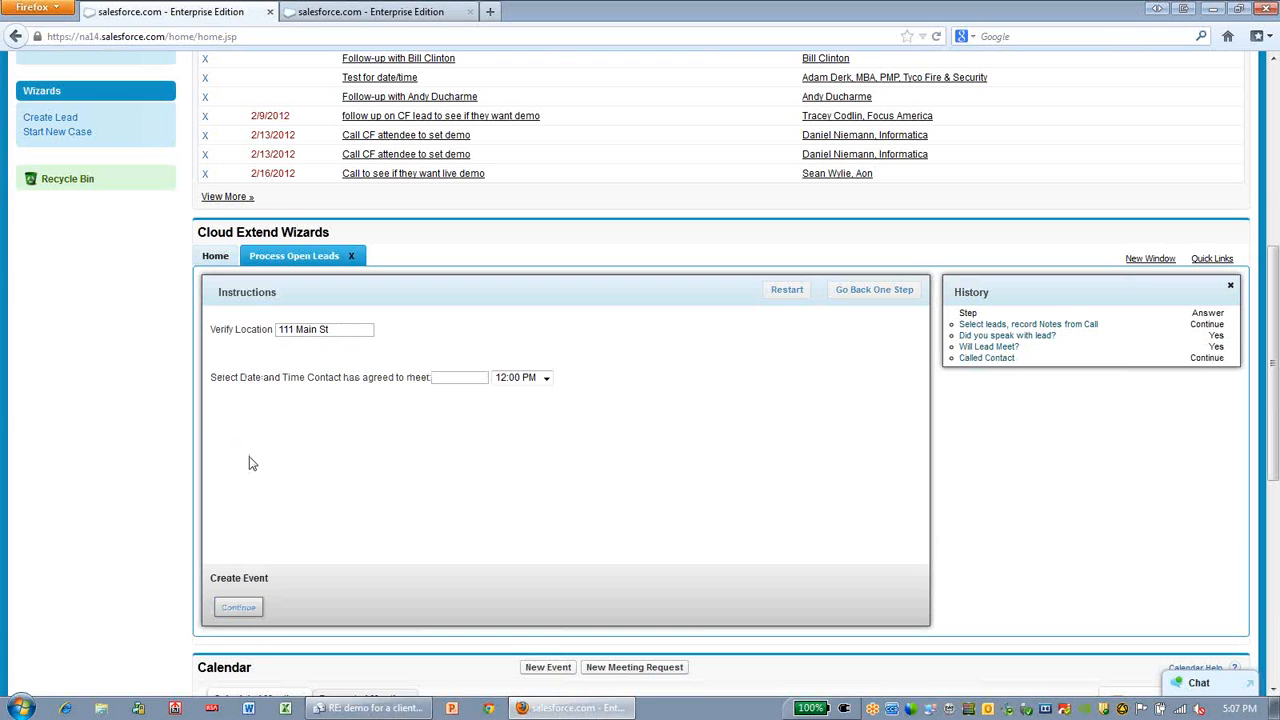
Create the meeting event with a corrected street number in the location, the date 03/19/2013 and a chosen time
double_click(286, 333)
type("222")
left_click(456, 377)
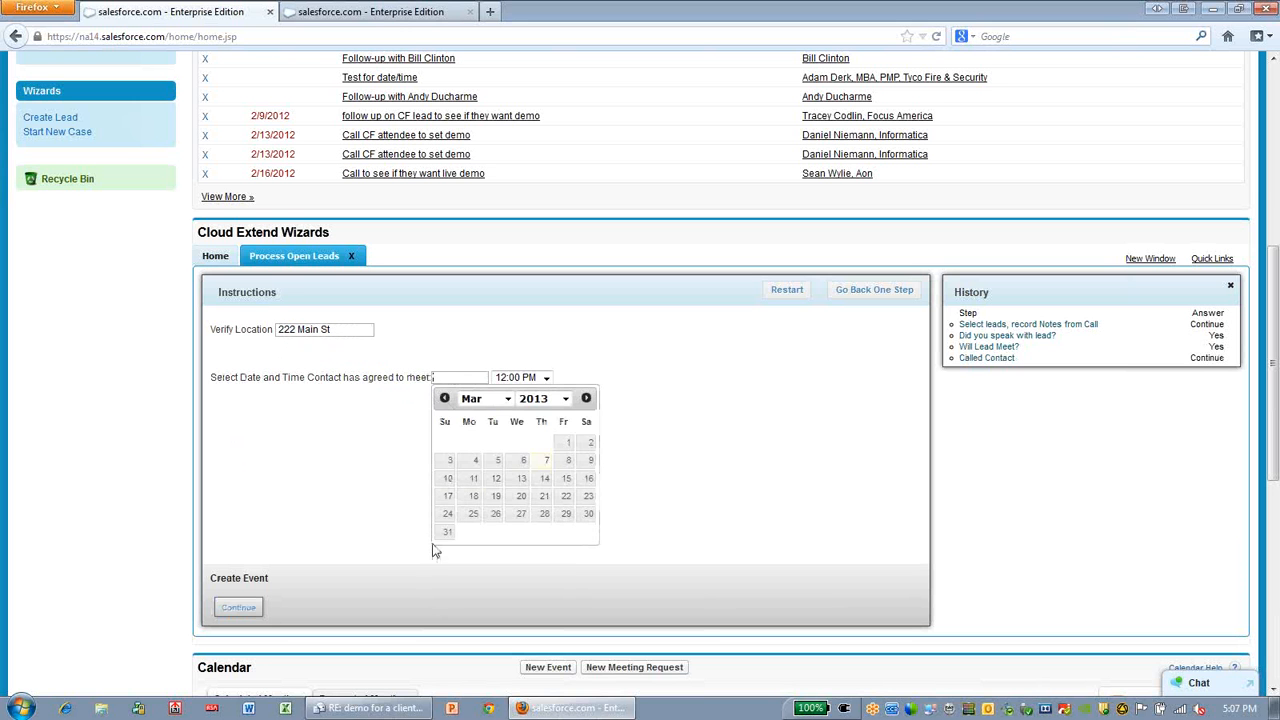
left_click(495, 497)
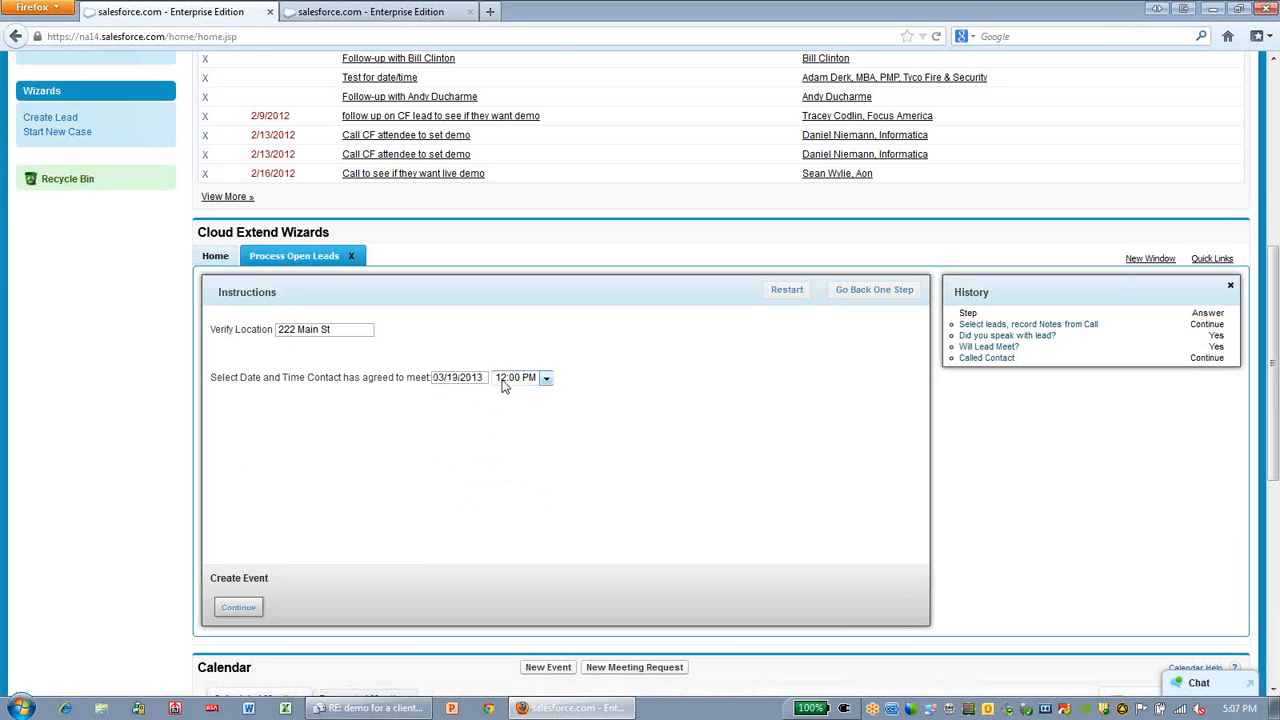
left_click(505, 383)
left_click(500, 577)
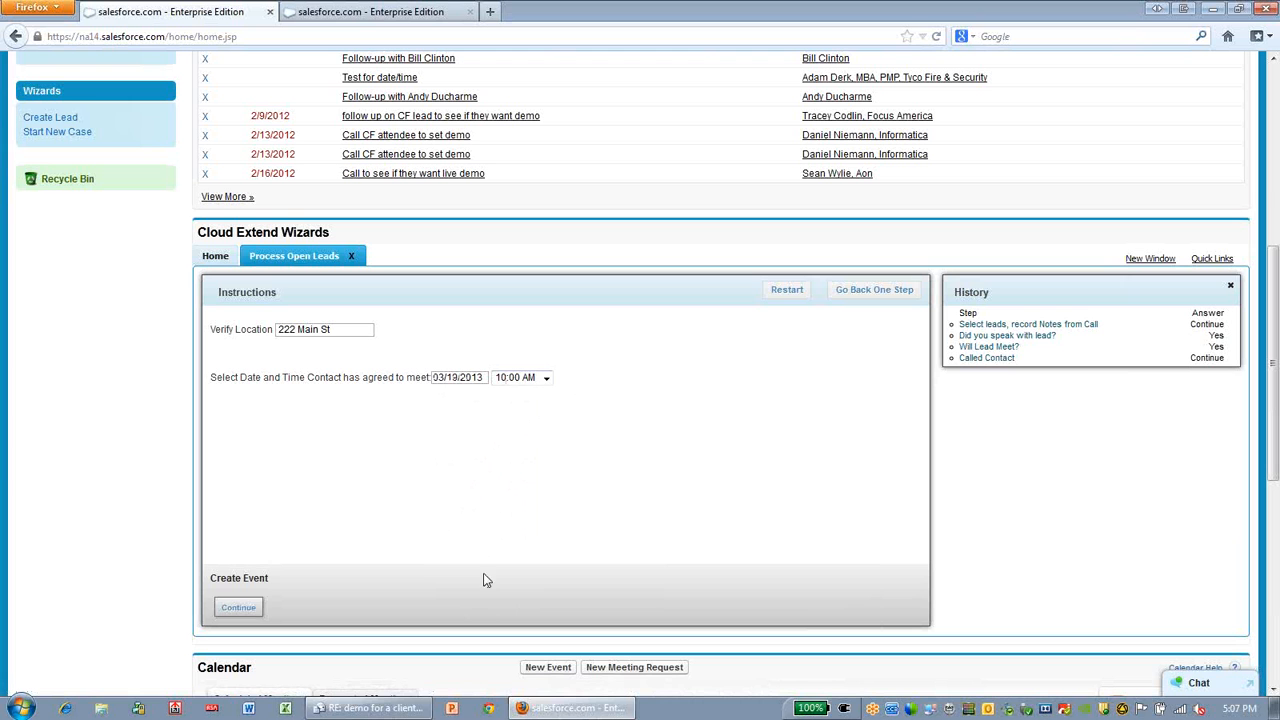
left_click(228, 608)
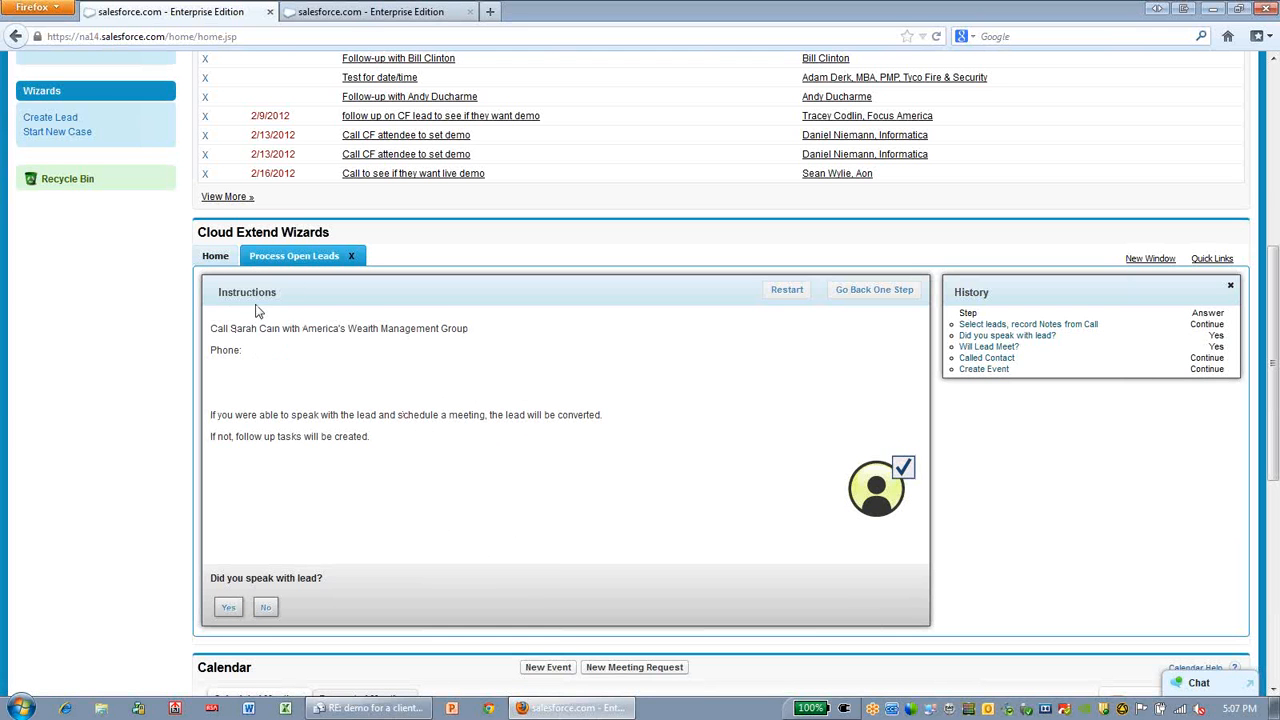
Record the second lead as not reached and the third as requesting more info, with the details "send data sheet on speeds and feeds"
left_click(267, 608)
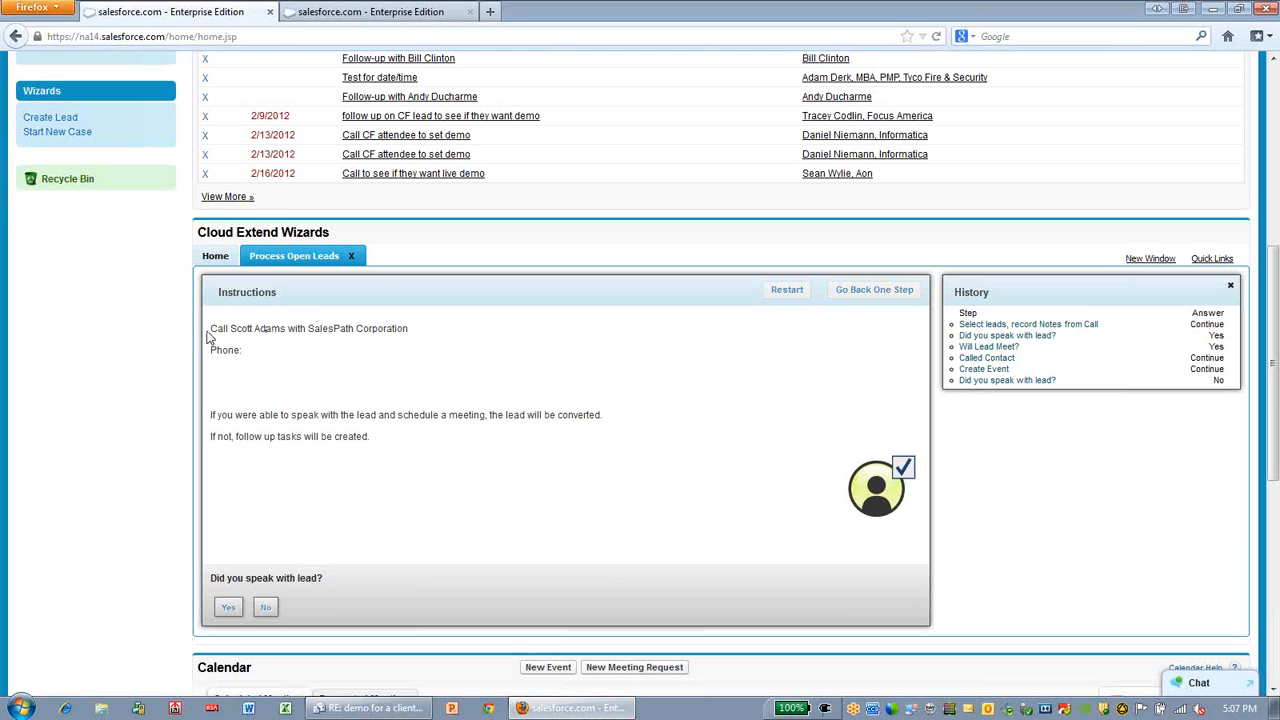
left_click(228, 608)
left_click(358, 610)
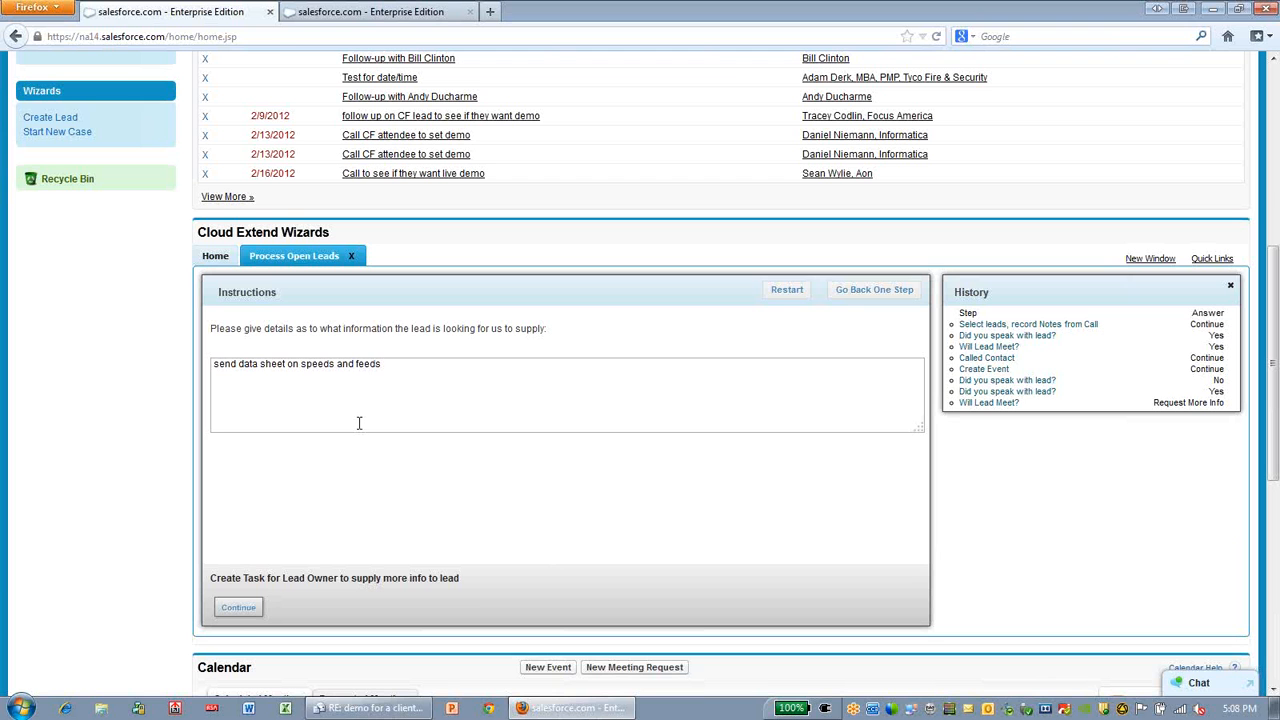
left_click(238, 607)
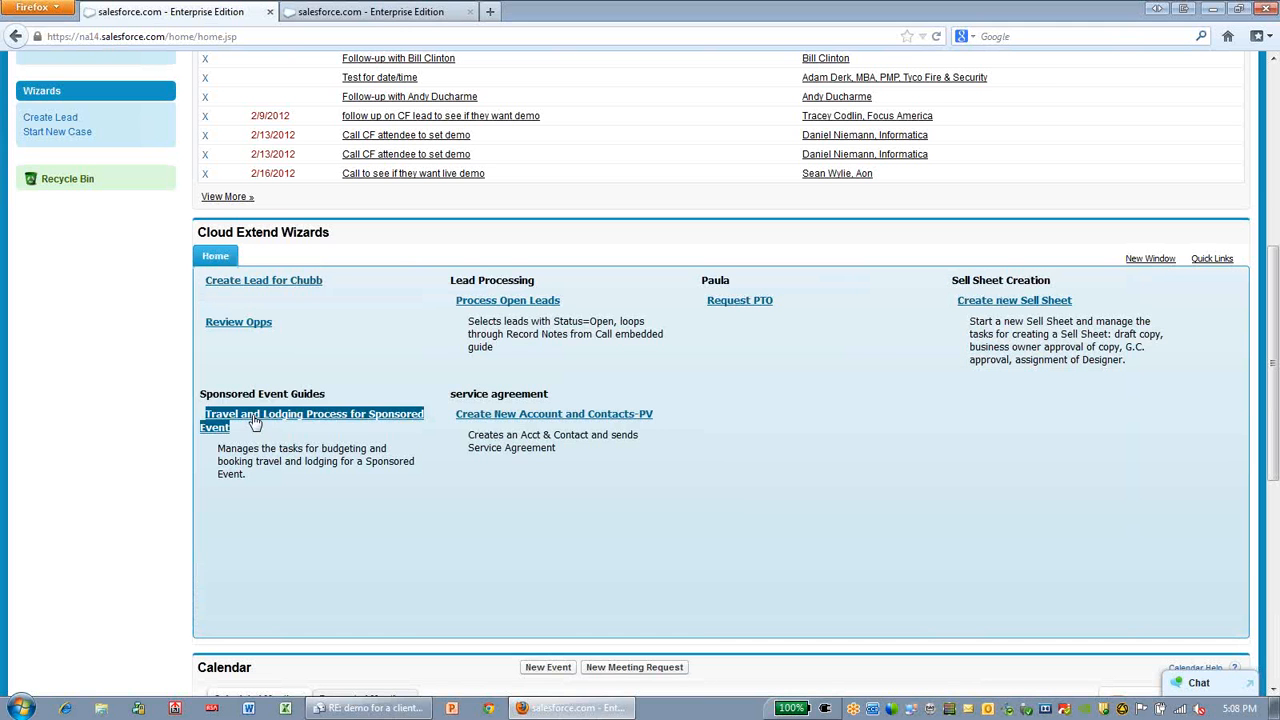
Reopen the Process Open Leads wizard to check which leads are still listed, and close it
left_click(499, 301)
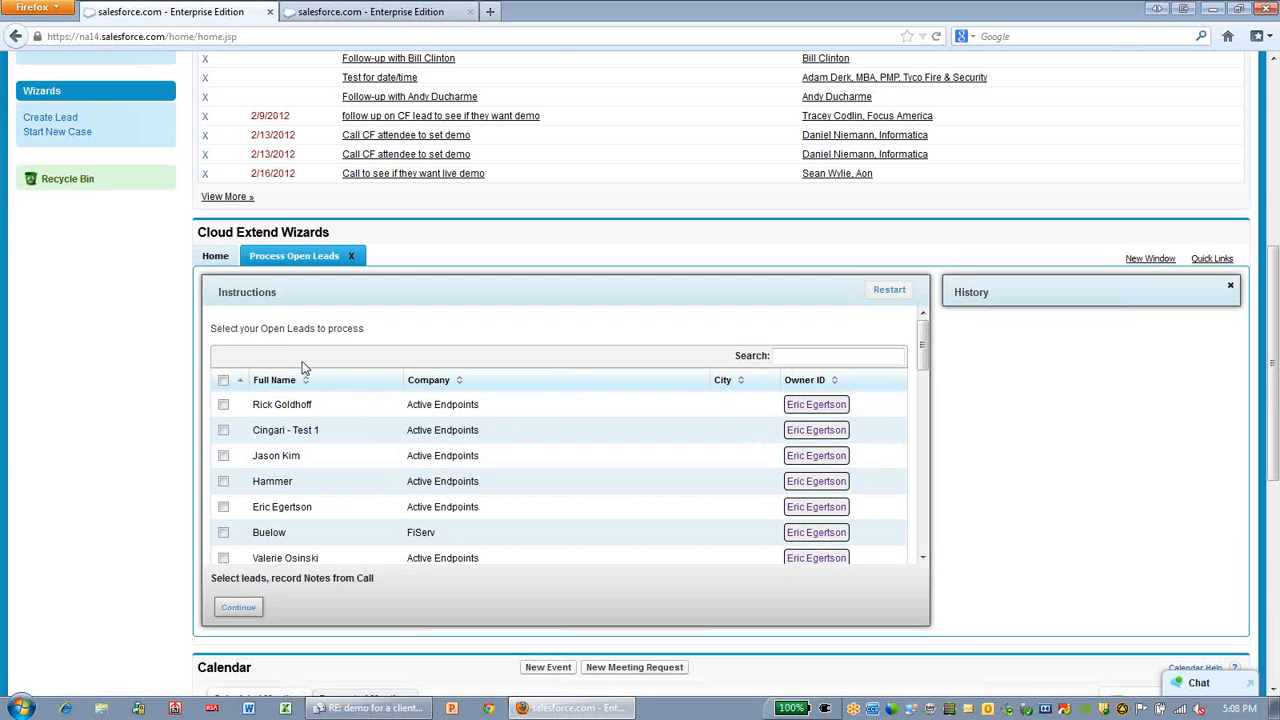
left_click(352, 257)
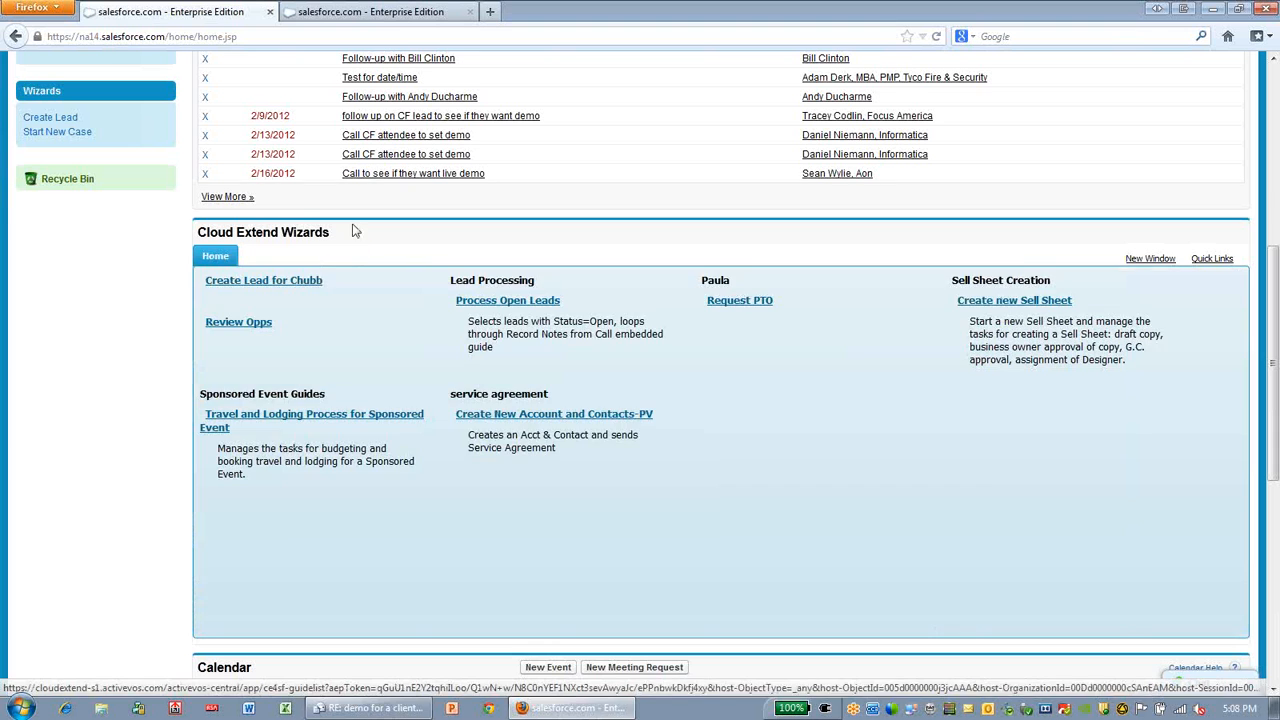
Open the Applies To field properties in the "Select leads, record Notes from Call" step of the Process Open Leads guide
left_click(340, 14)
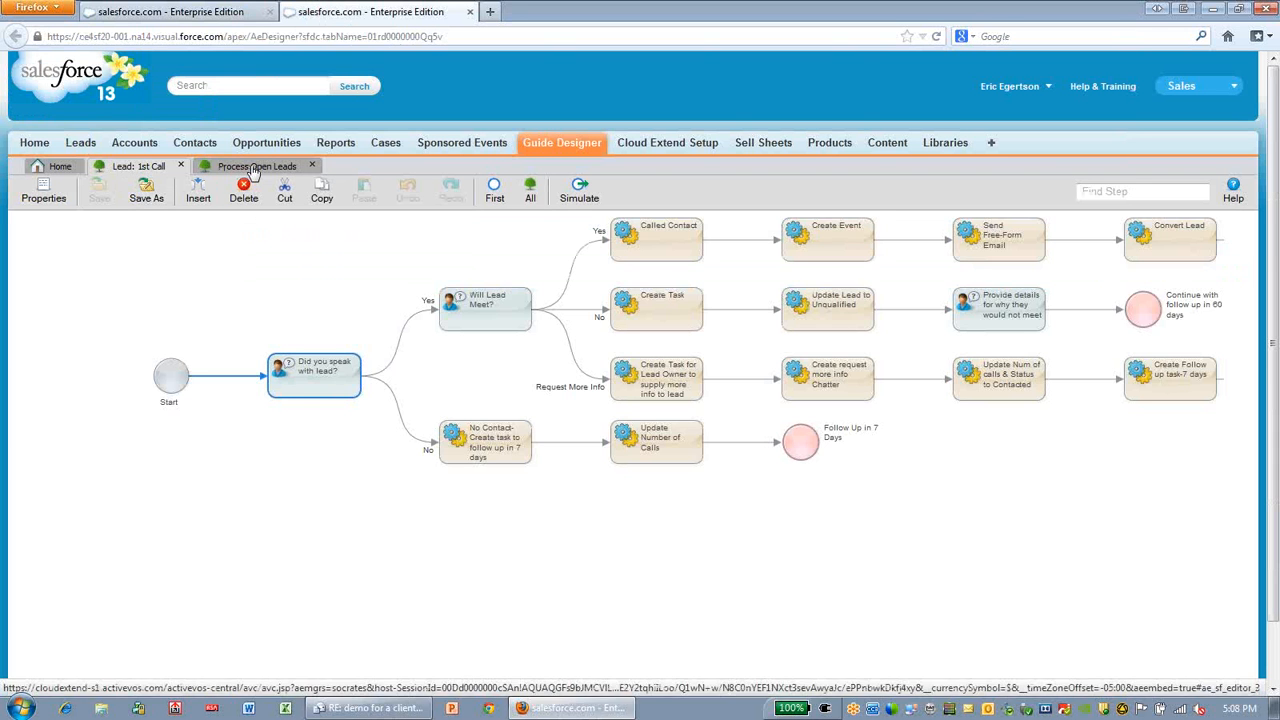
left_click(252, 166)
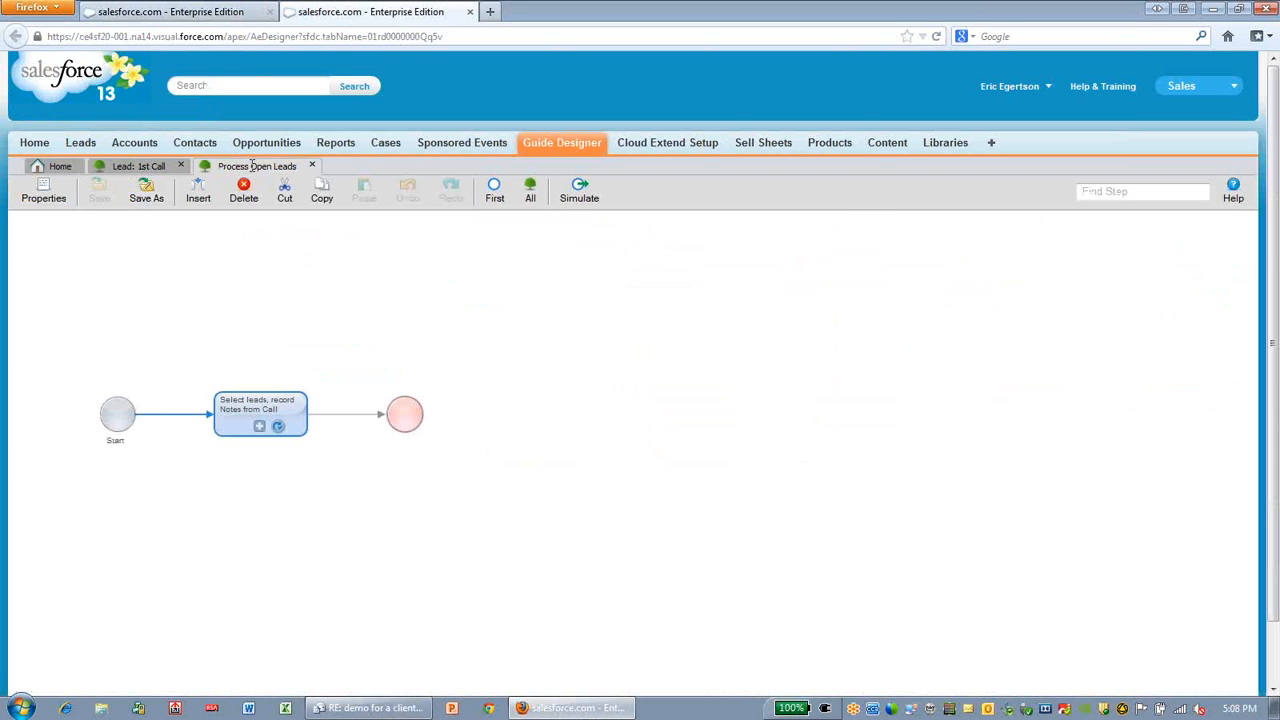
double_click(250, 404)
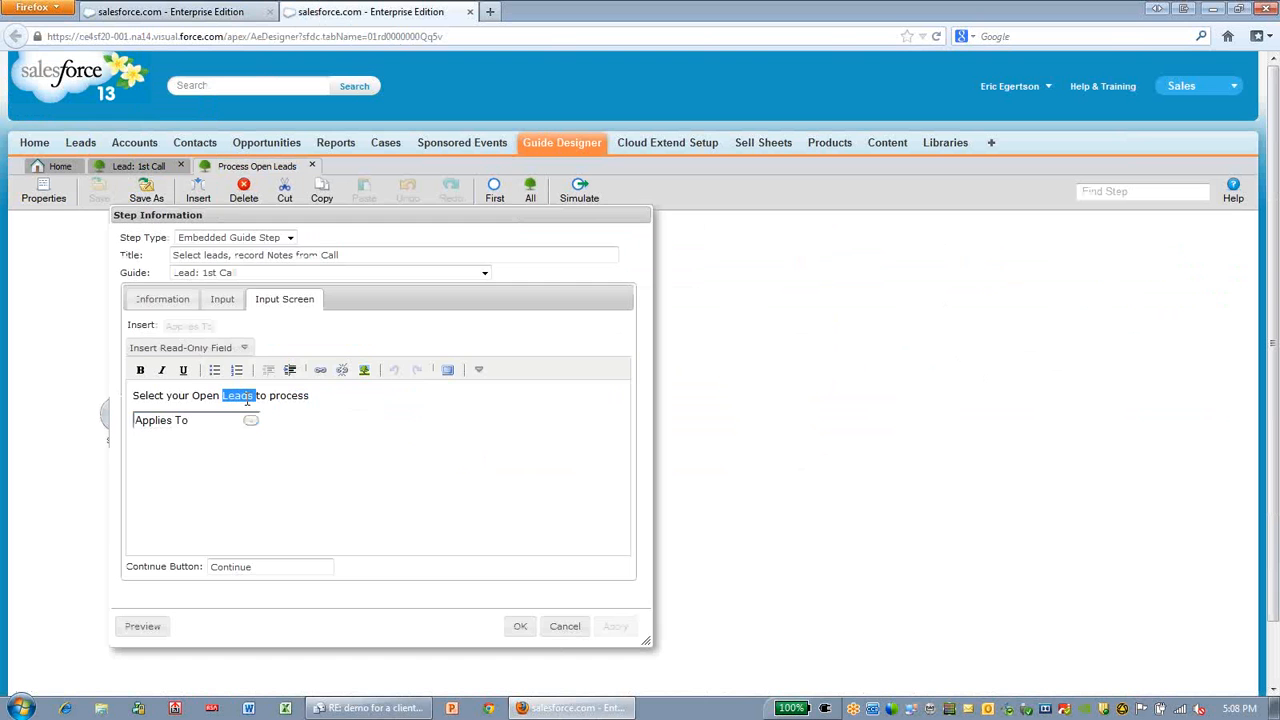
double_click(250, 420)
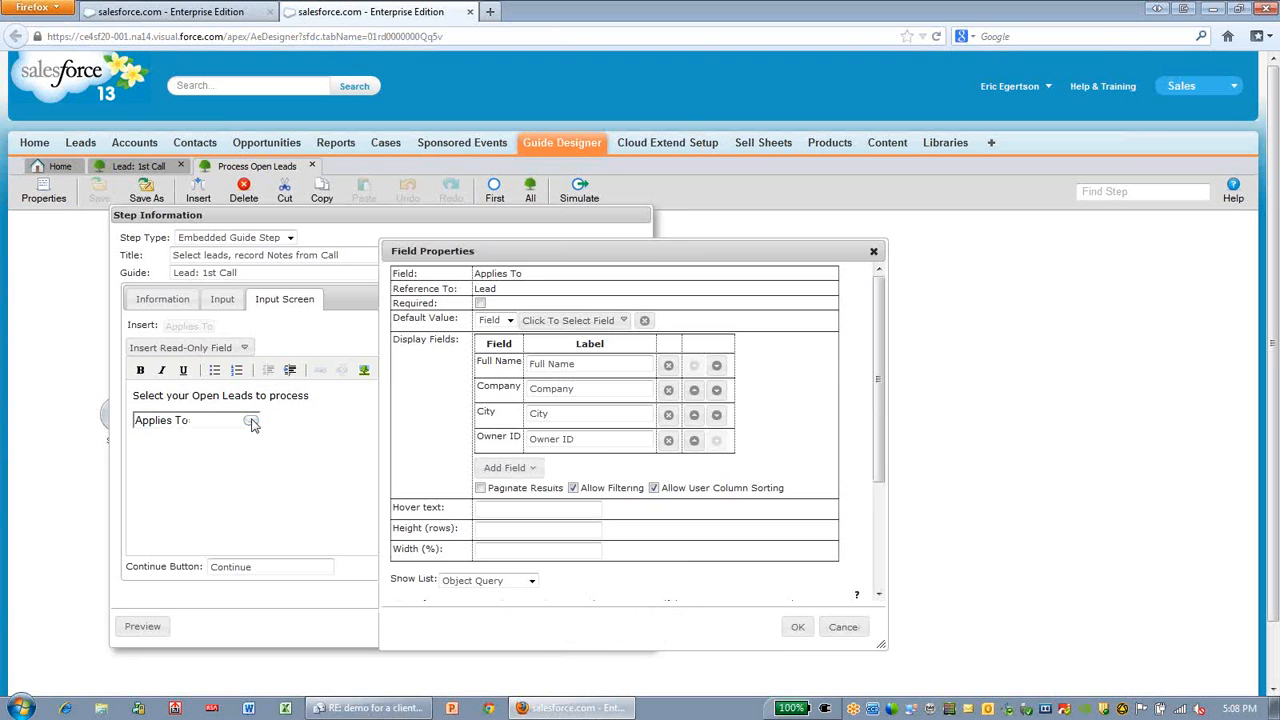
Examine the Applies To field's display columns and object query where clause, and close the field and step settings without changes
scroll(891, 478, "down", 2)
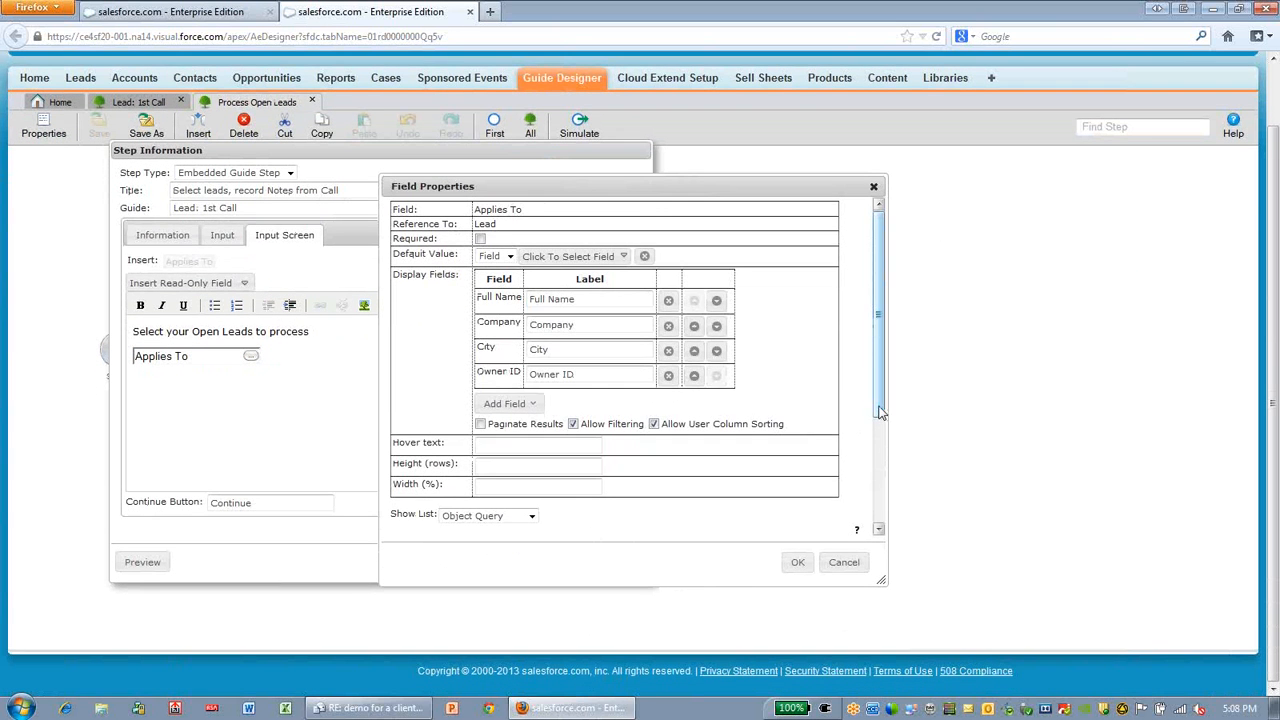
left_click_drag(880, 414, 882, 522)
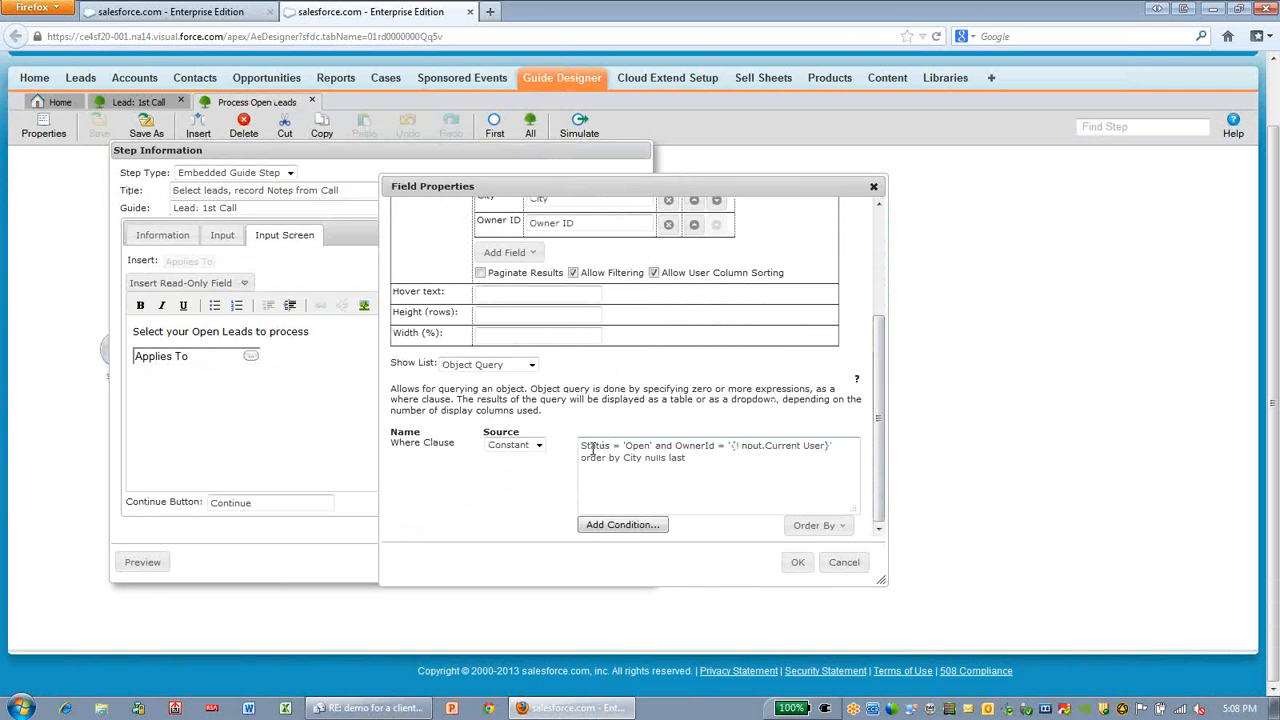
left_click_drag(591, 449, 835, 449)
left_click(724, 450)
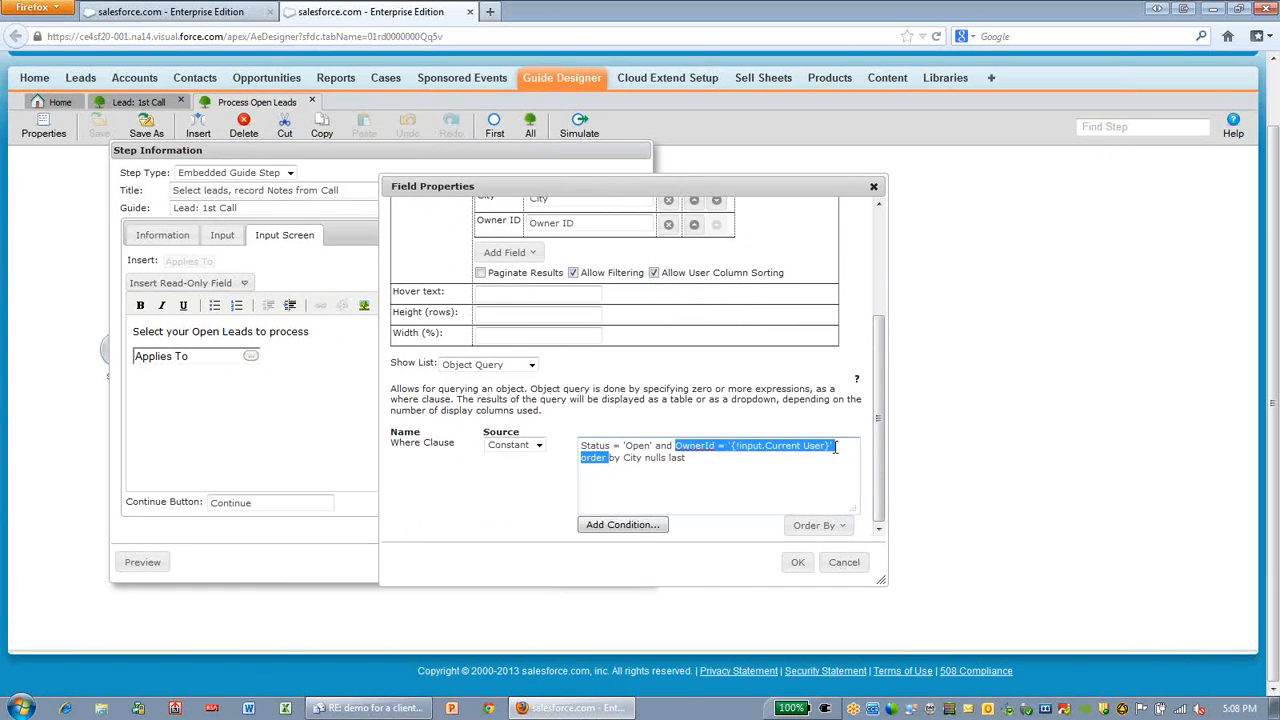
left_click(835, 449)
left_click_drag(879, 323, 879, 210)
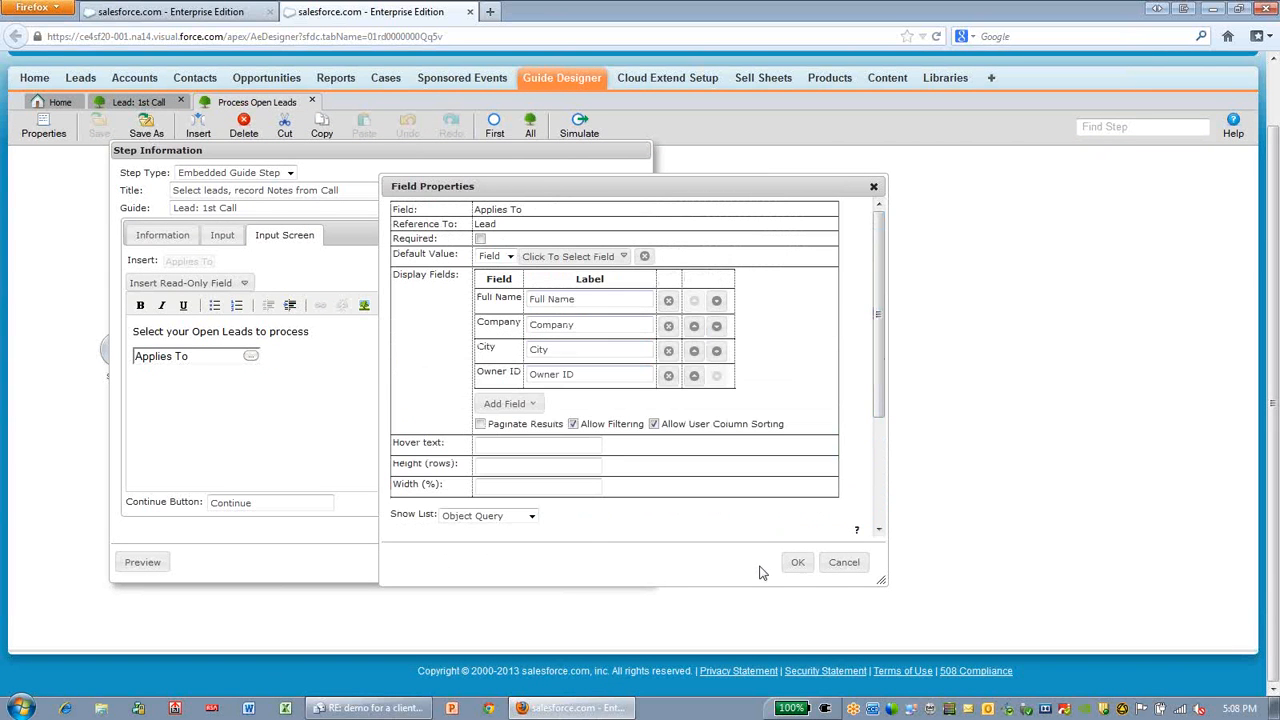
left_click(840, 563)
left_click(547, 569)
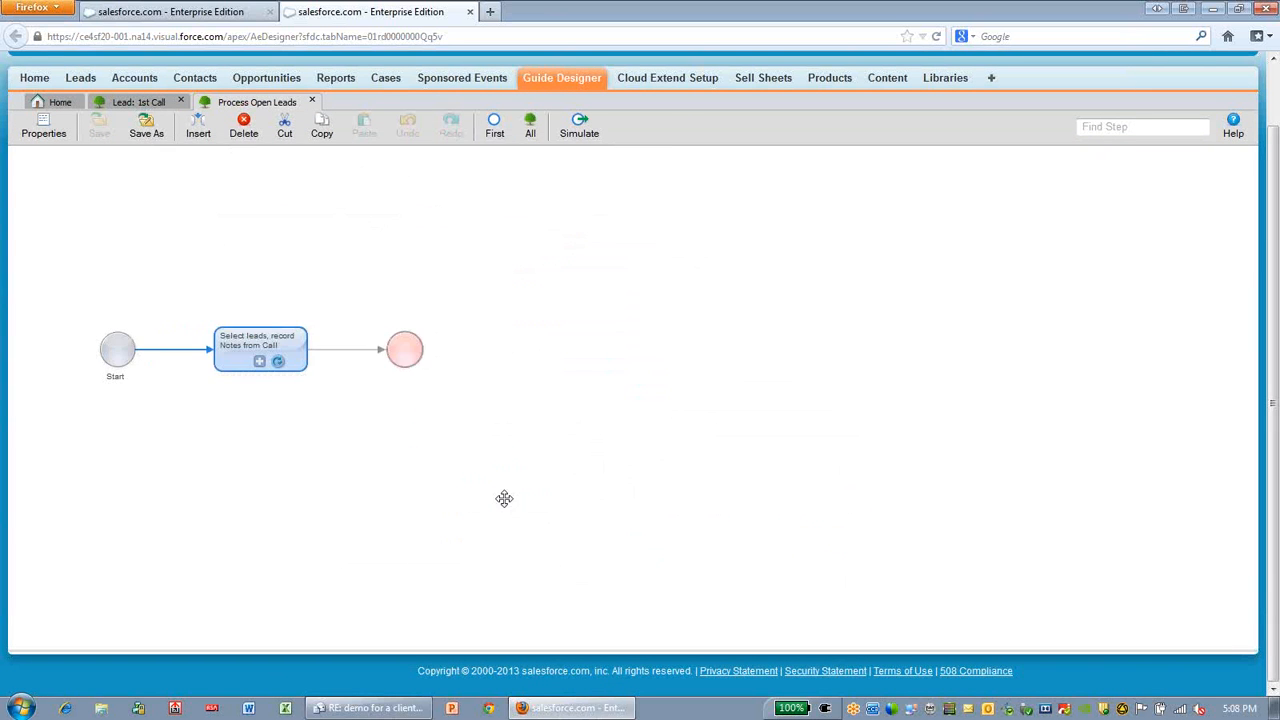
Open the Lead: 1st Call guide embedded in the "Select leads, record Notes from Call" step to view its flow
left_click(260, 363)
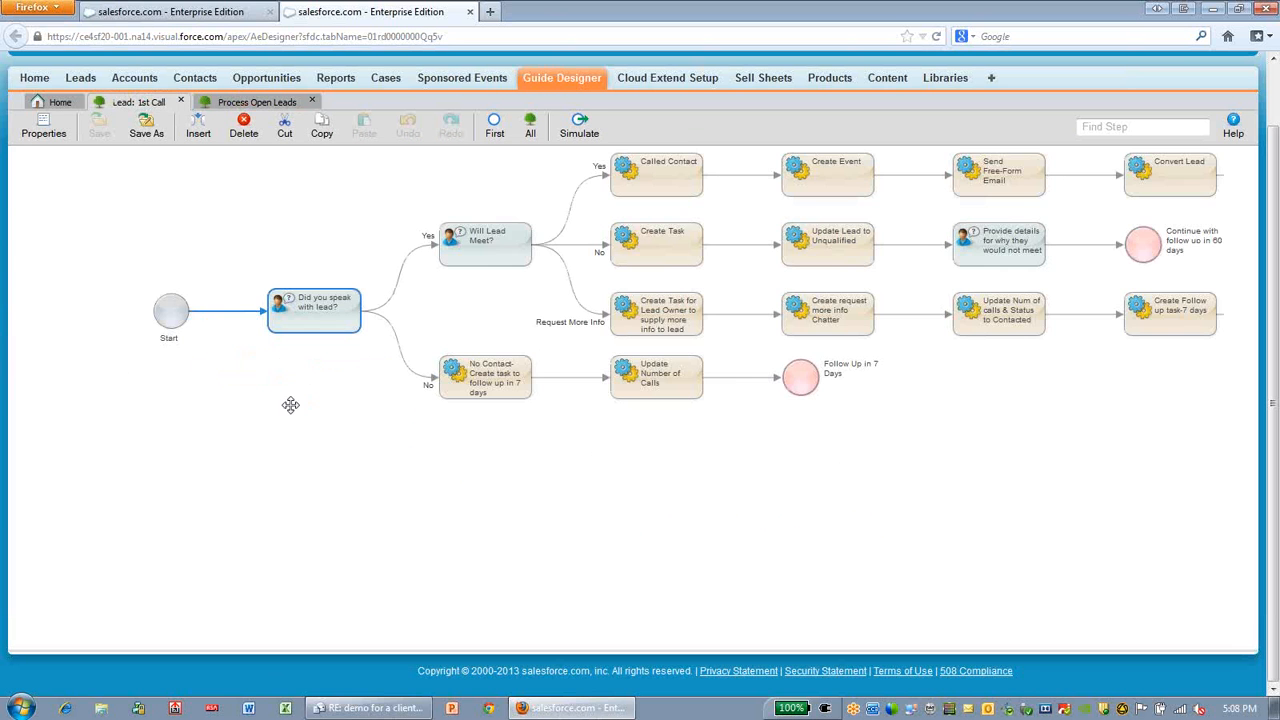
left_click_drag(291, 406, 248, 488)
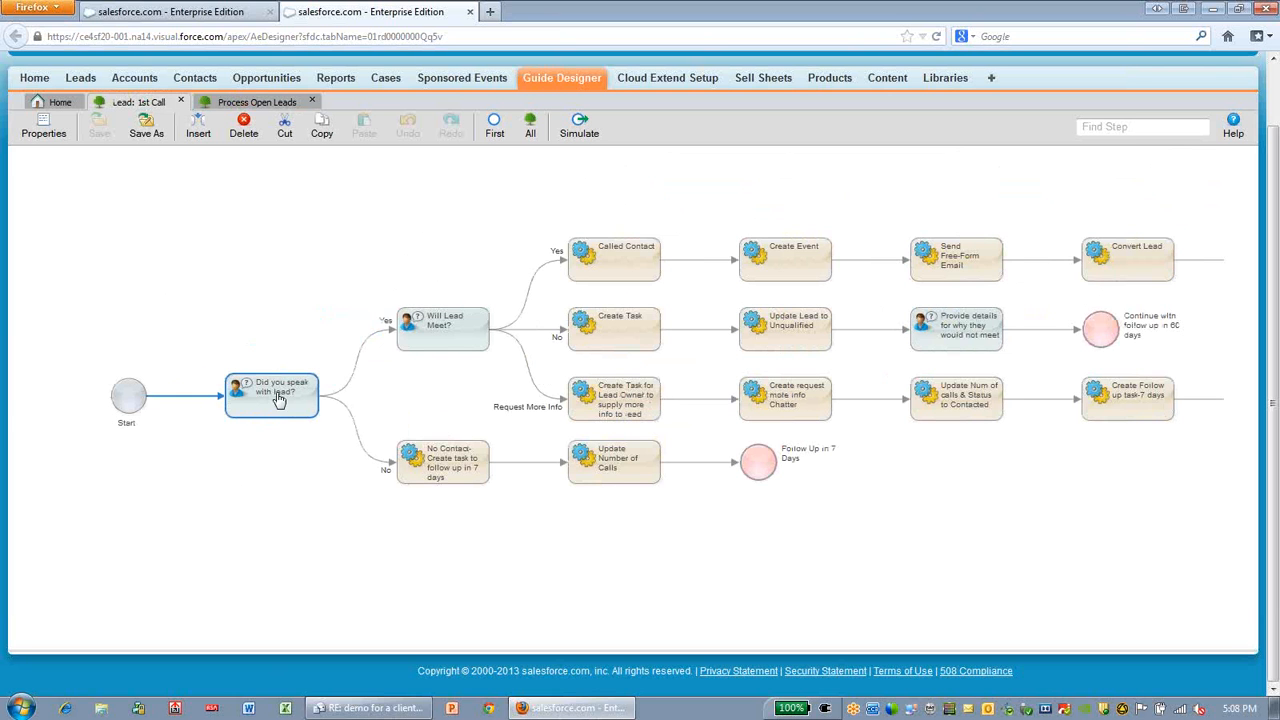